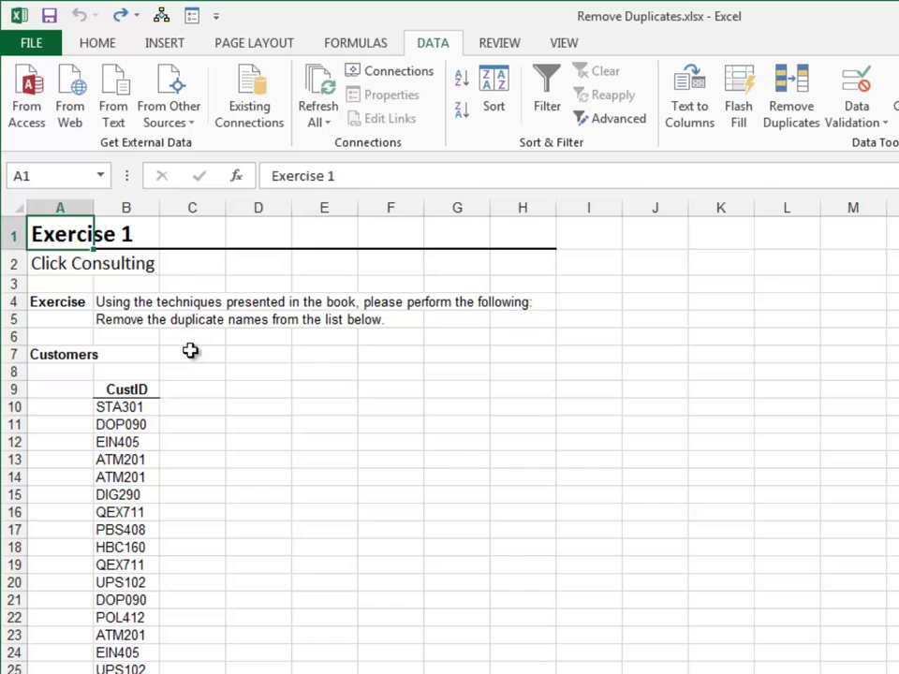
Remove the duplicate entries from the Customers list on the Exercise 1 sheet, comparing the CustID column and keeping the header row
left_click(145, 420)
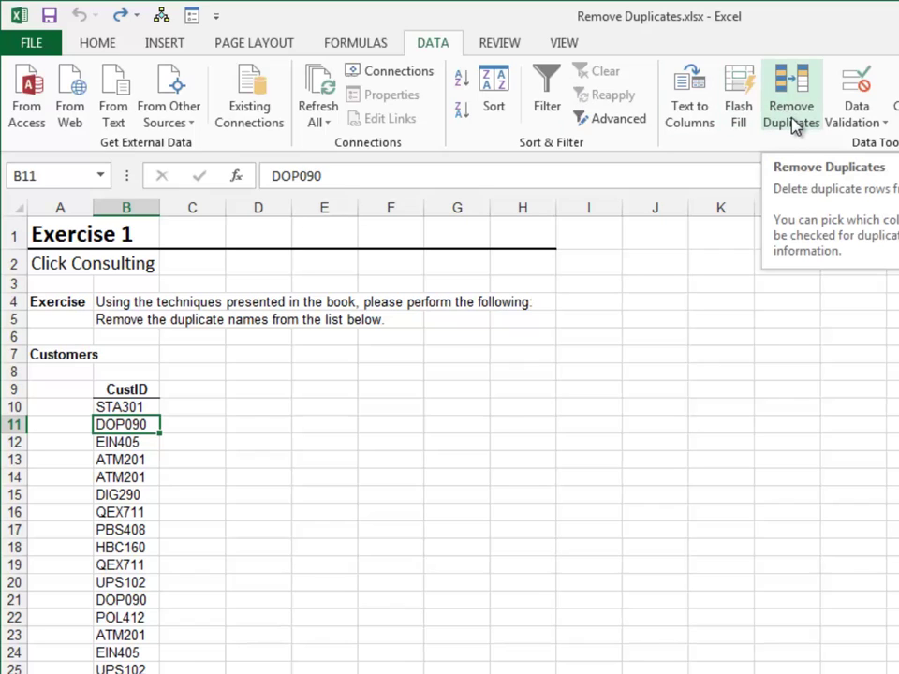
left_click(791, 124)
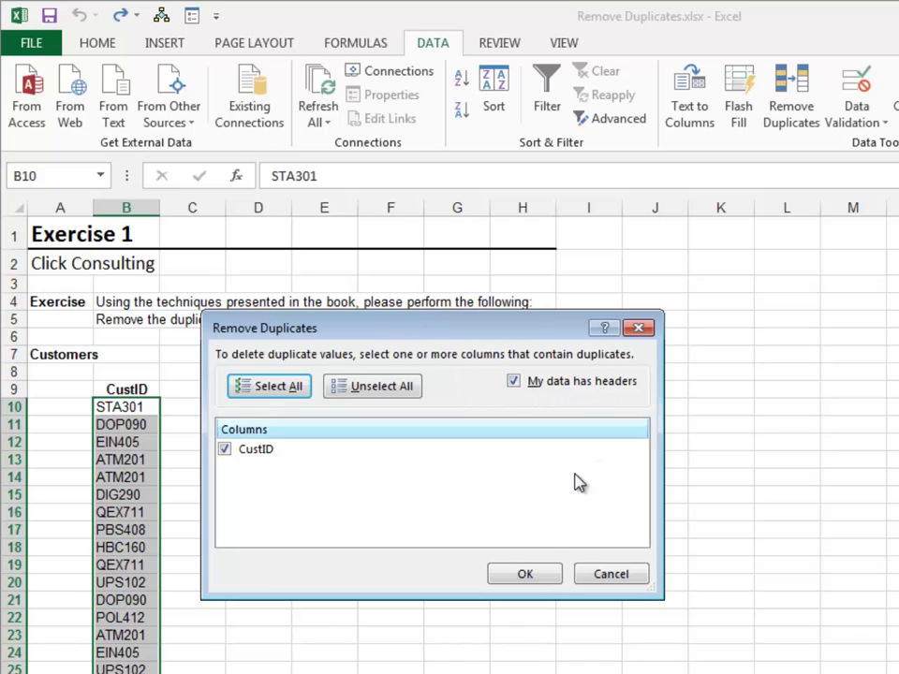
left_click(544, 581)
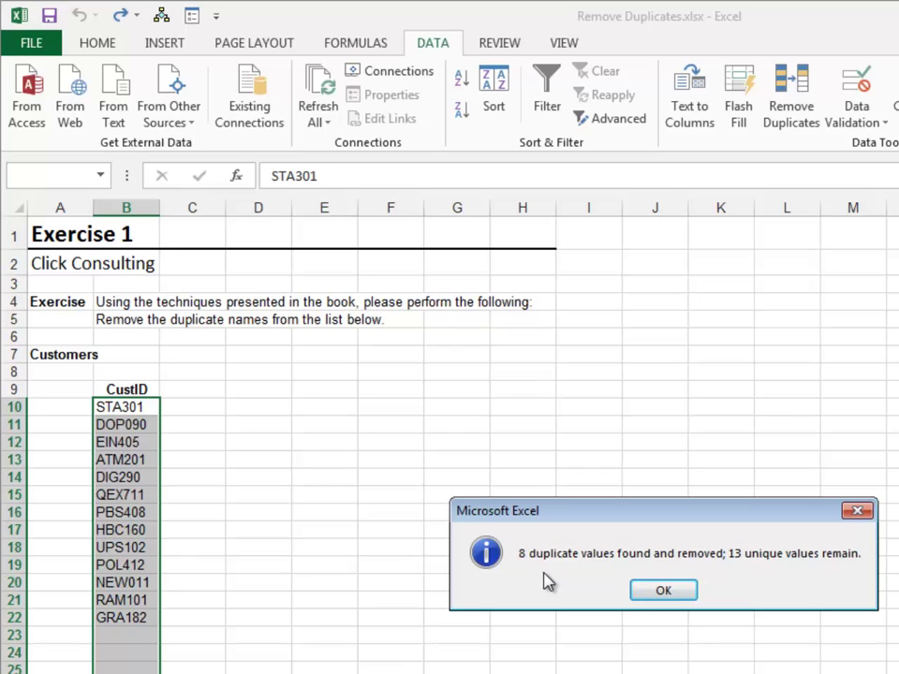
left_click(663, 591)
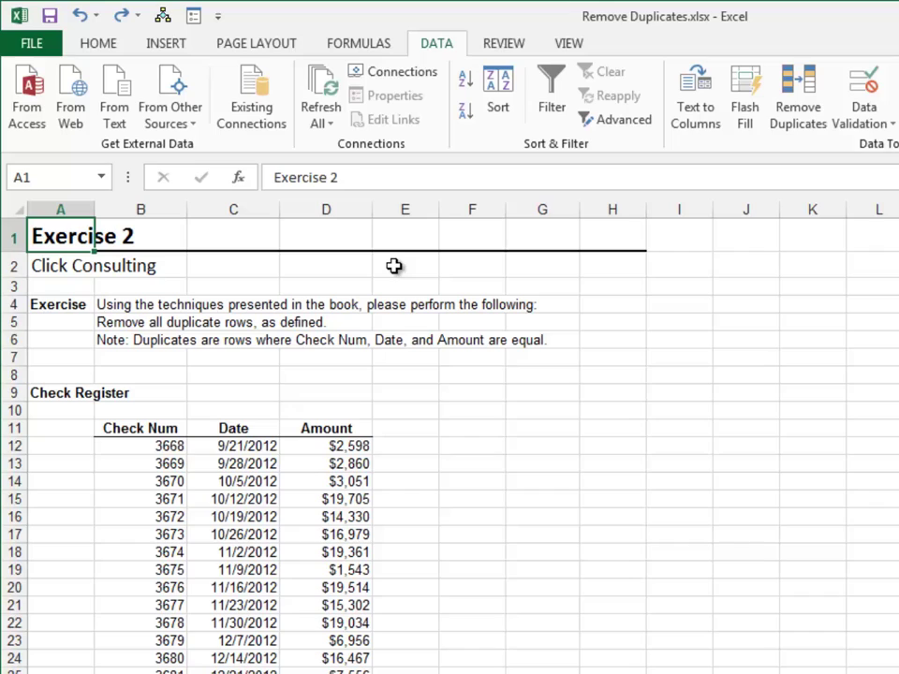
Start Remove Duplicates on the check register with the Check Num, Date and Amount columns on the Exercise 2 sheet
left_click(265, 465)
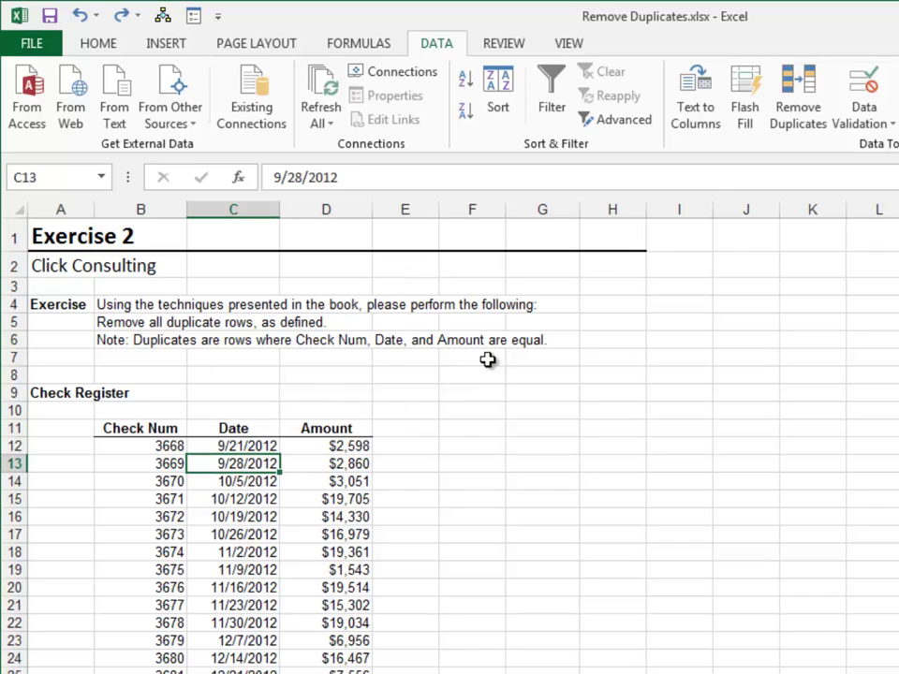
left_click(798, 120)
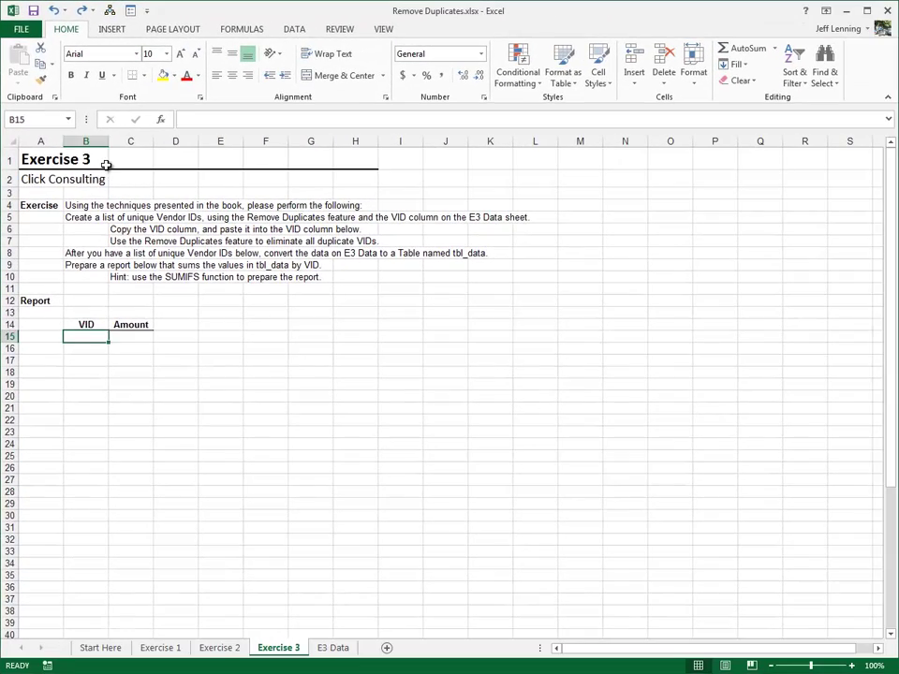
left_click(268, 323)
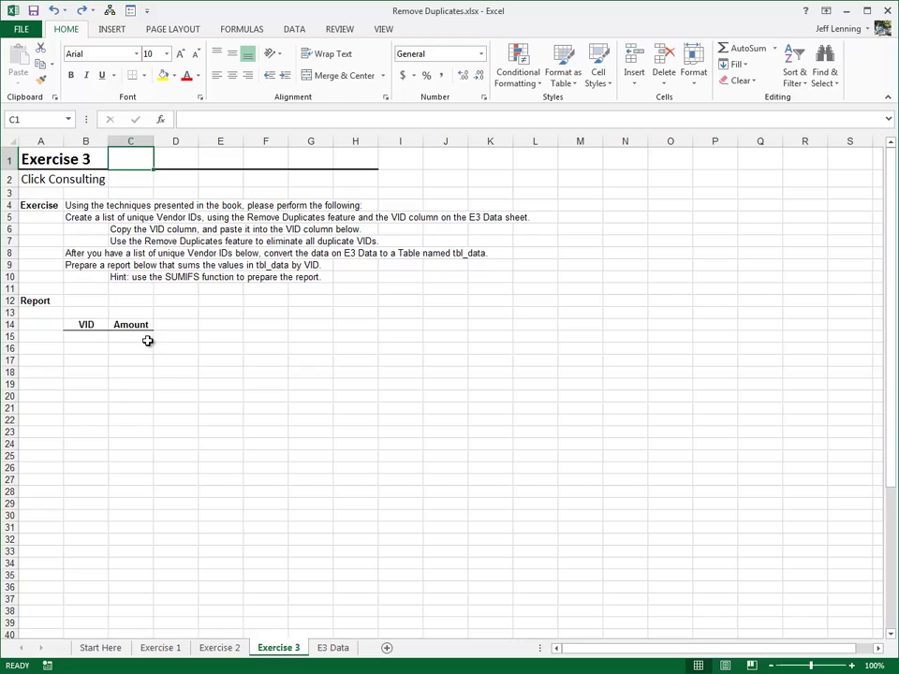
left_click_drag(88, 339, 114, 434)
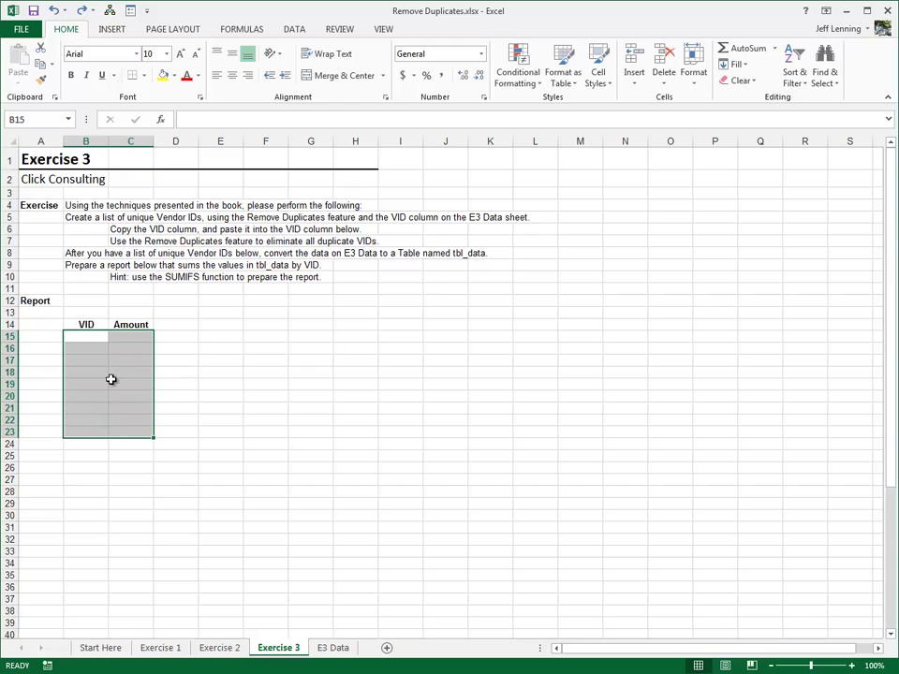
left_click(127, 336)
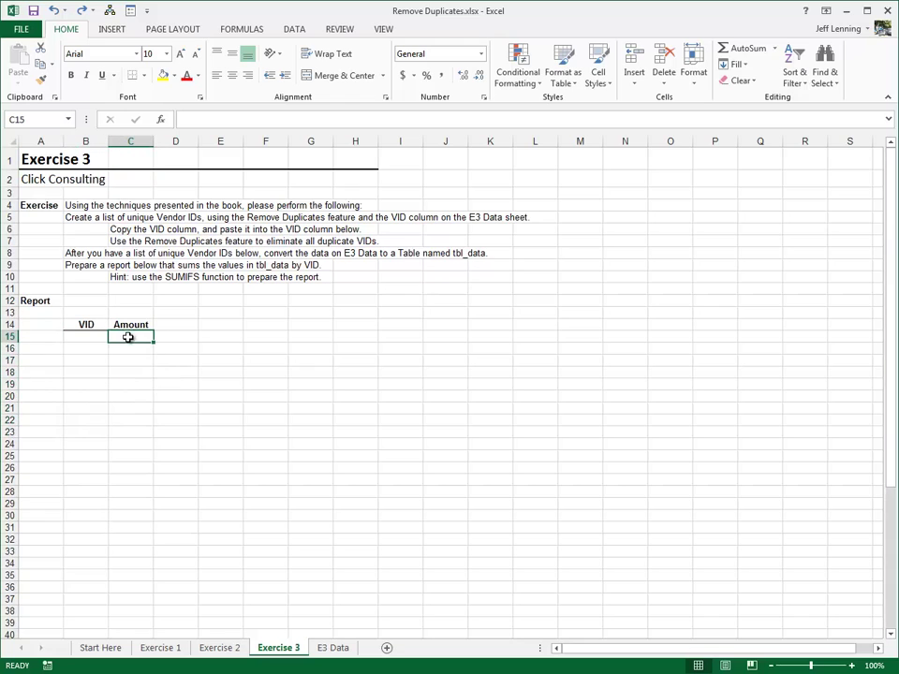
Copy all the VID values below the header, from C12 down, in the Transactions data on the E3 Data sheet
left_click(334, 648)
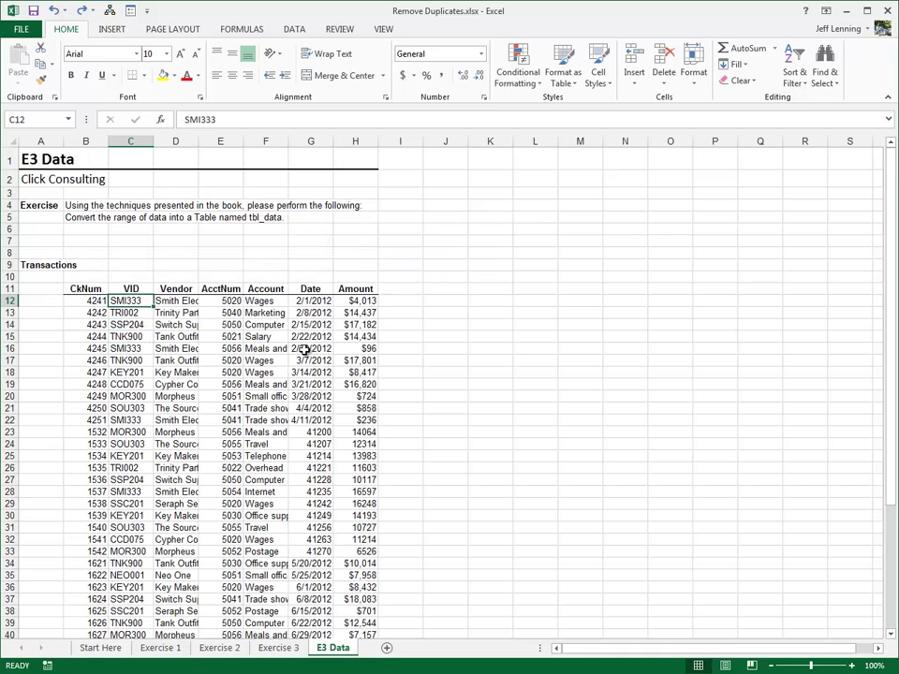
left_click_drag(126, 291, 132, 396)
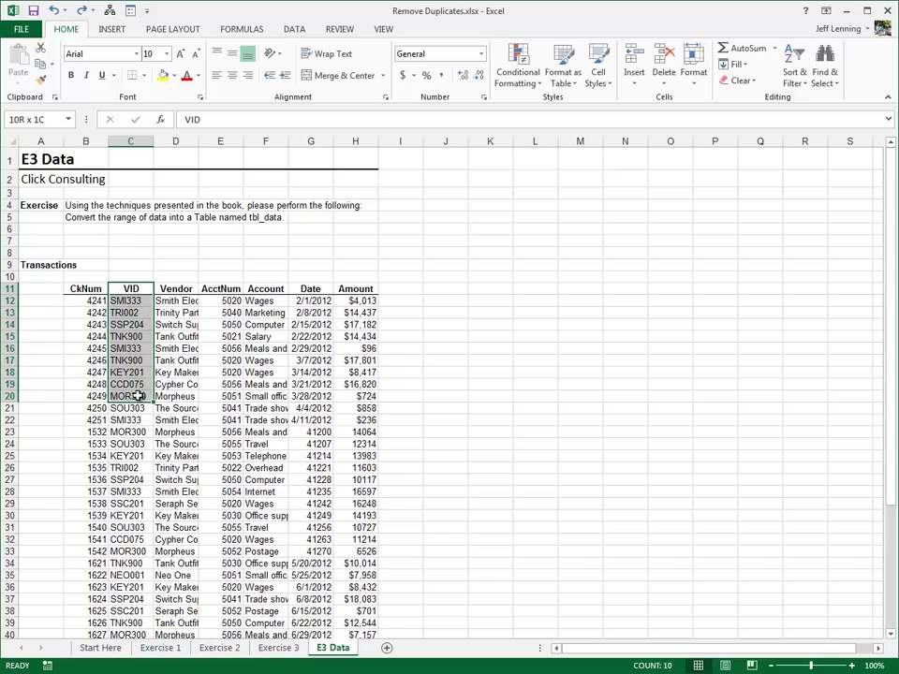
left_click(188, 274)
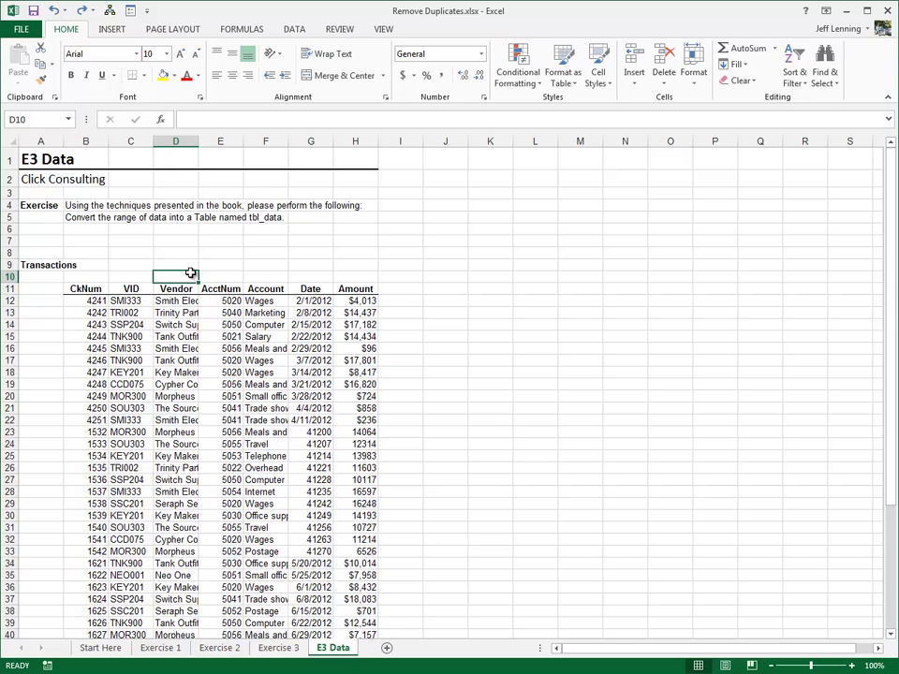
key("Left")
key("Down")
key("Down")
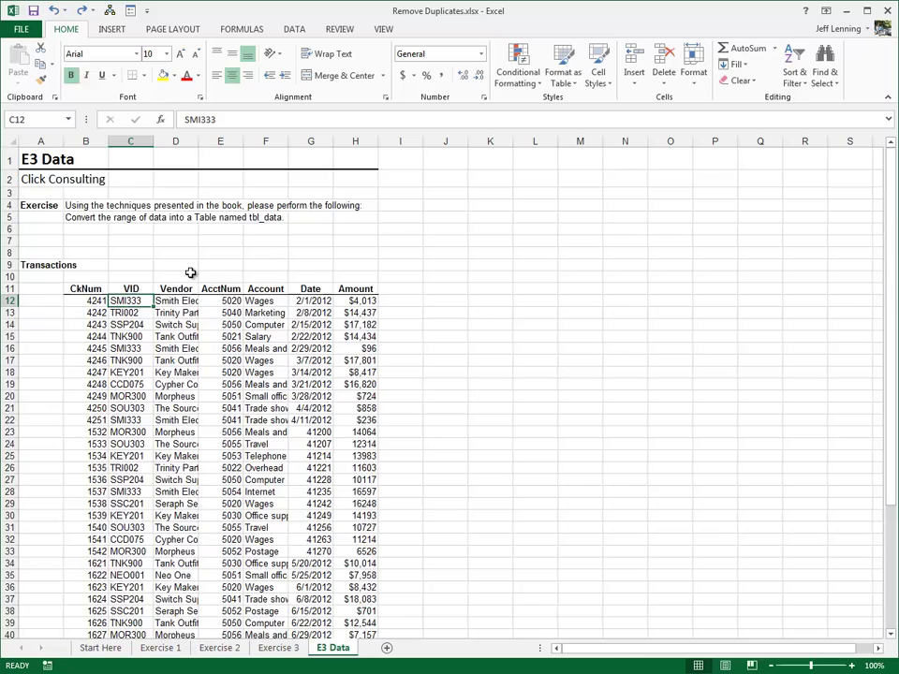
key("ctrl+shift+Down")
key("ctrl+c")
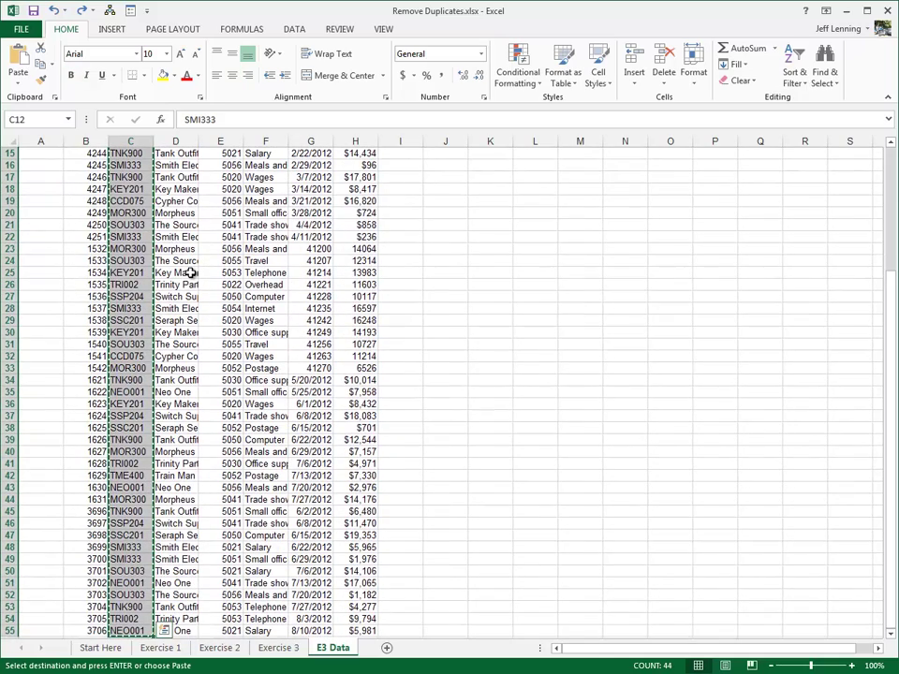
Paste the copied vendor IDs into the report's VID column on the Exercise 3 sheet, starting at cell B15
left_click(298, 651)
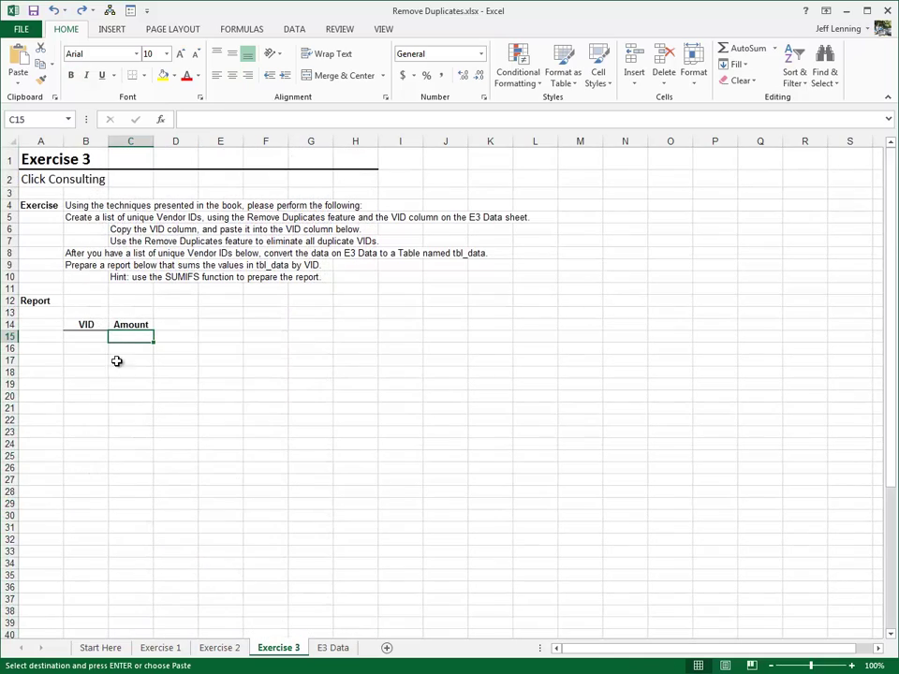
left_click(96, 337)
key("Return")
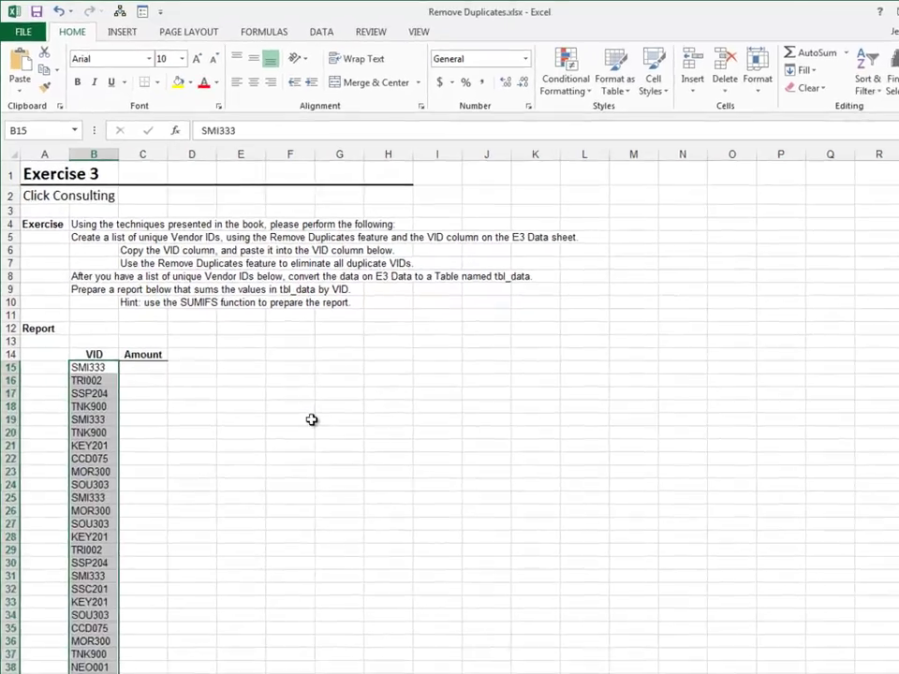
Remove the duplicate vendor IDs from the report list, with both the VID and Amount columns included in the comparison
key("Down")
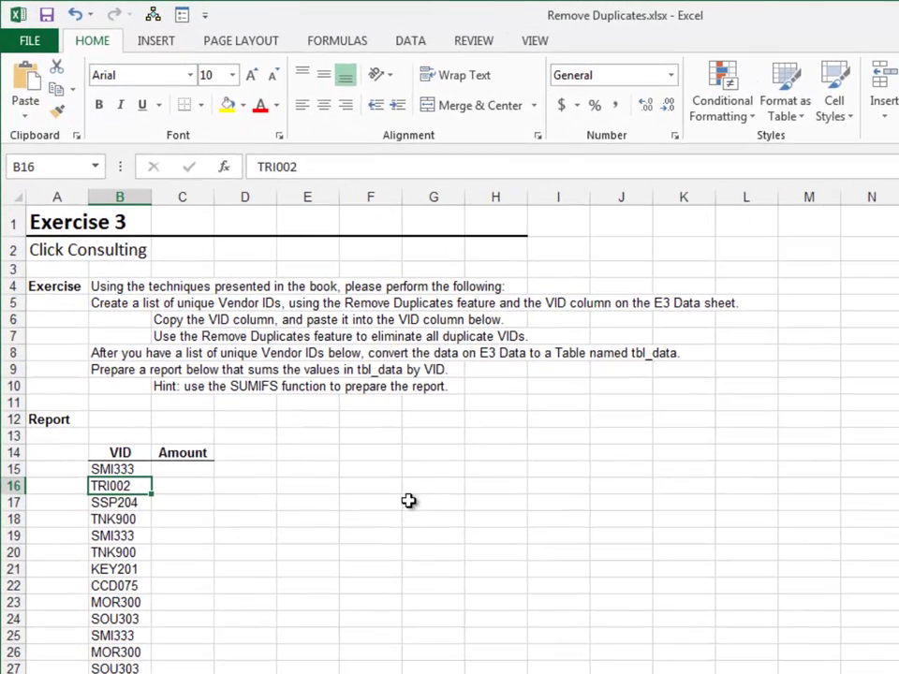
left_click(410, 43)
left_click(746, 99)
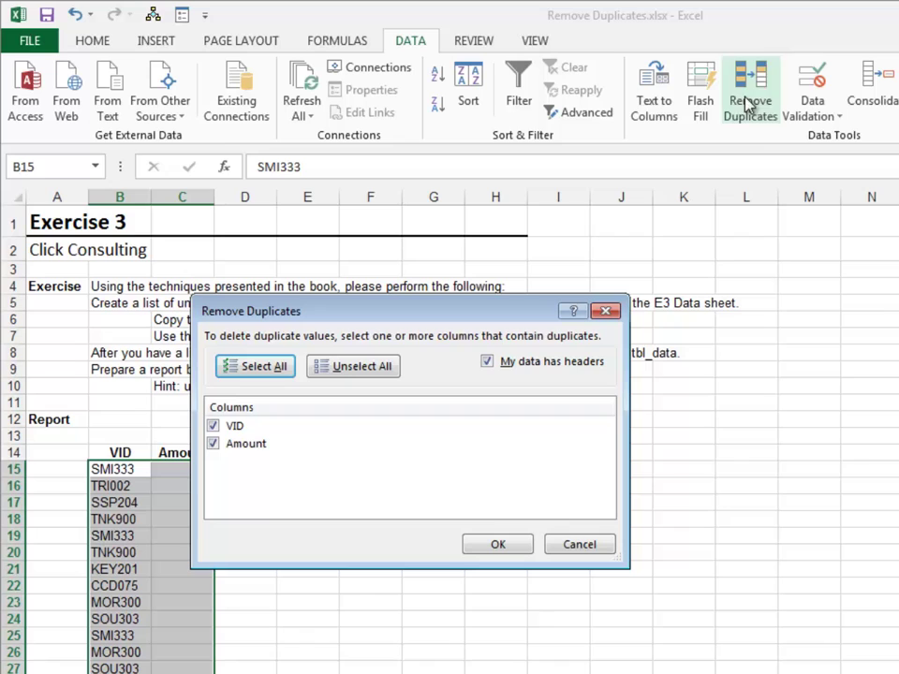
left_click(514, 548)
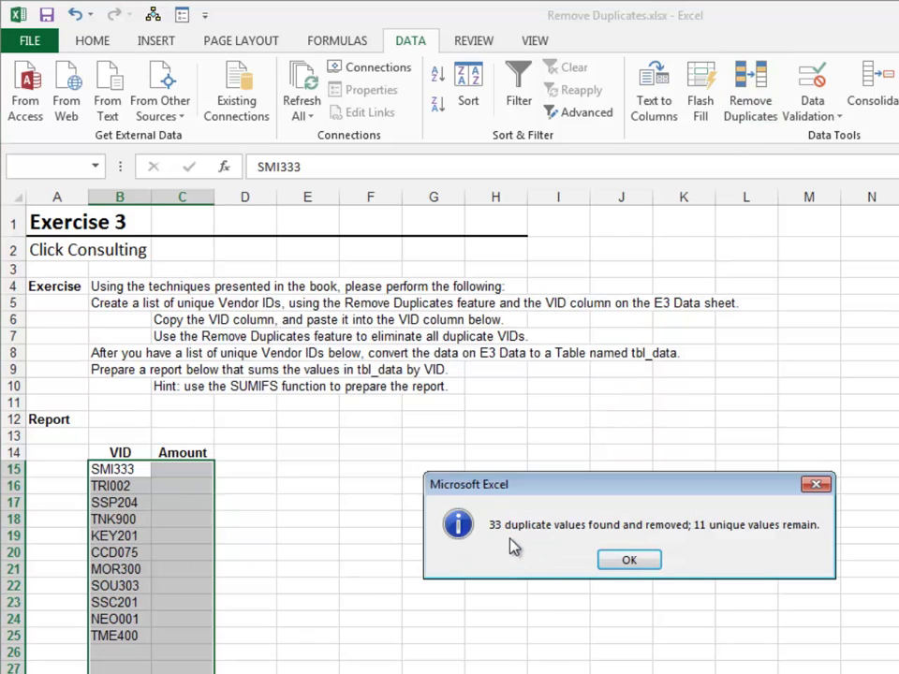
left_click(624, 563)
key("Down")
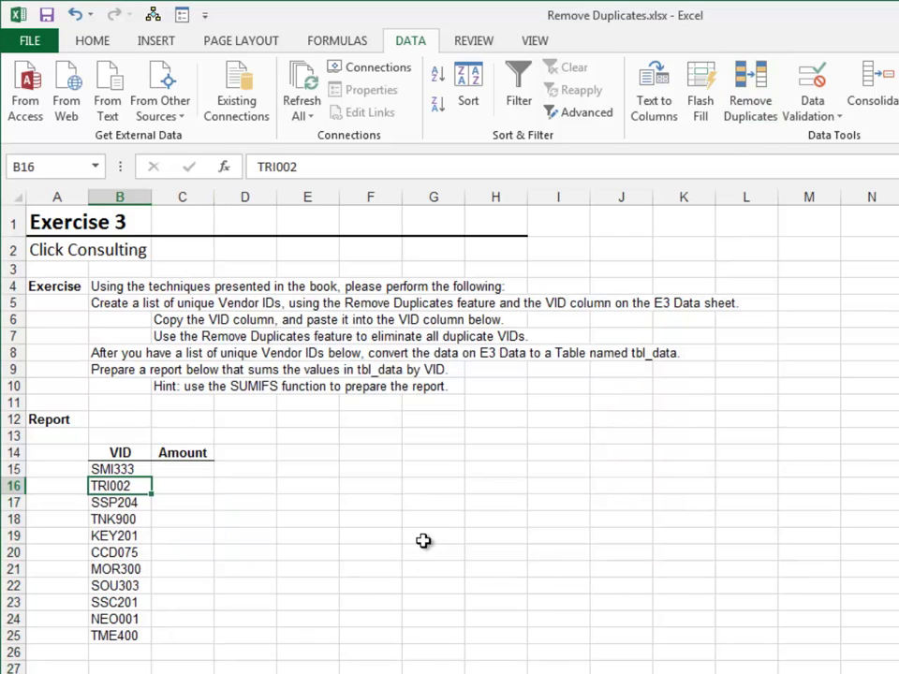
left_click(192, 469)
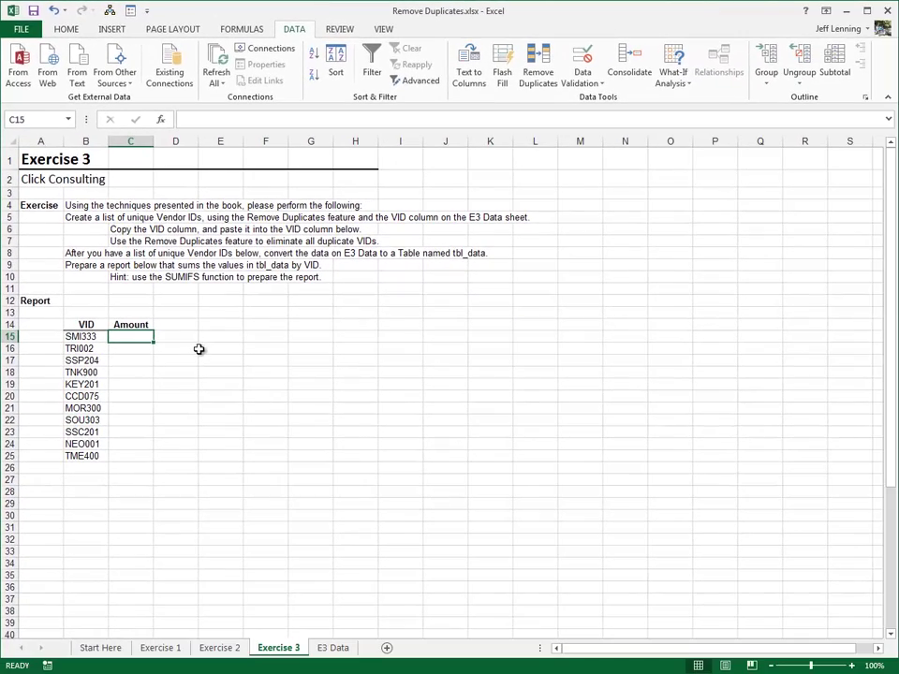
Convert the Transactions range B11:H55 on the E3 Data sheet into a table with headers
left_click(337, 656)
left_click(211, 367)
scroll(211, 367, "up", 5)
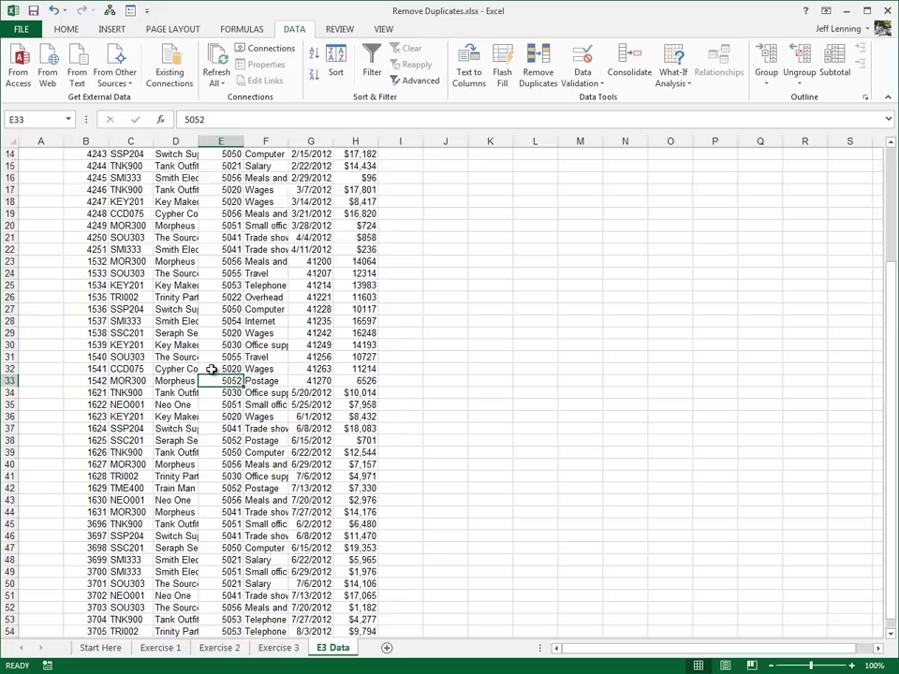
left_click(175, 360)
left_click(113, 31)
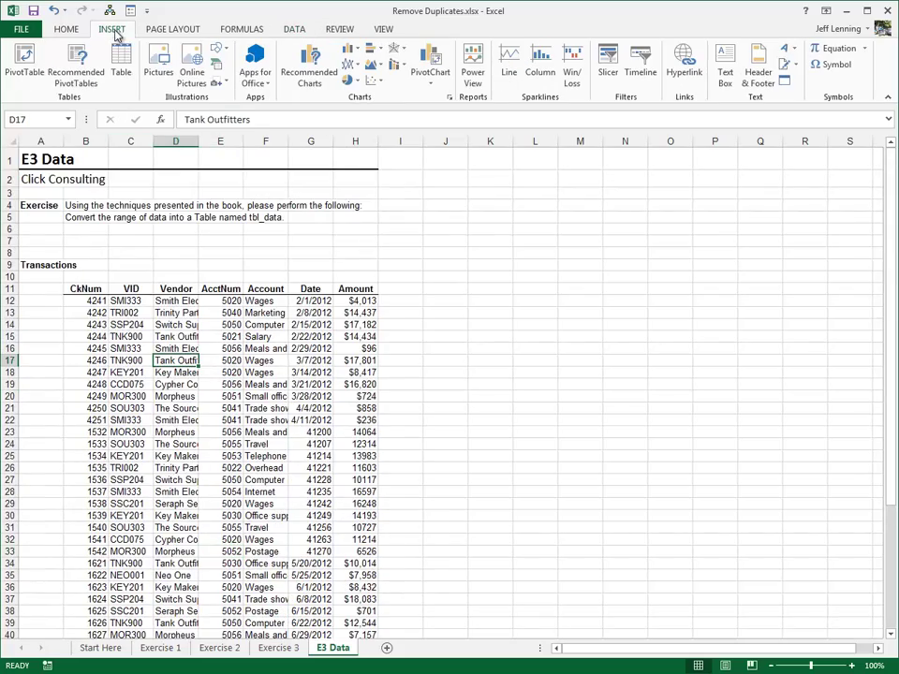
left_click(121, 62)
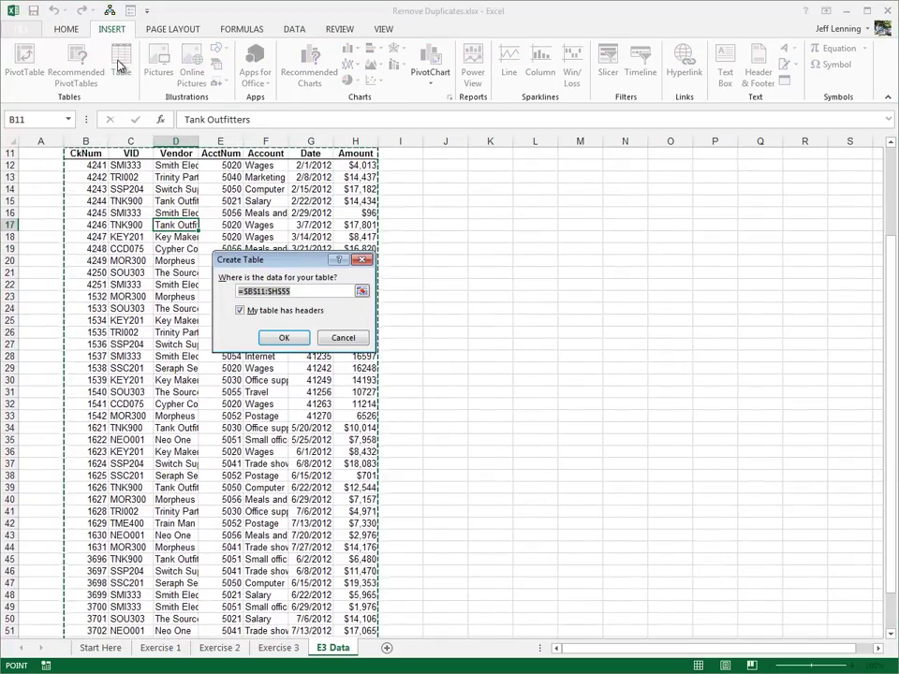
key("Return")
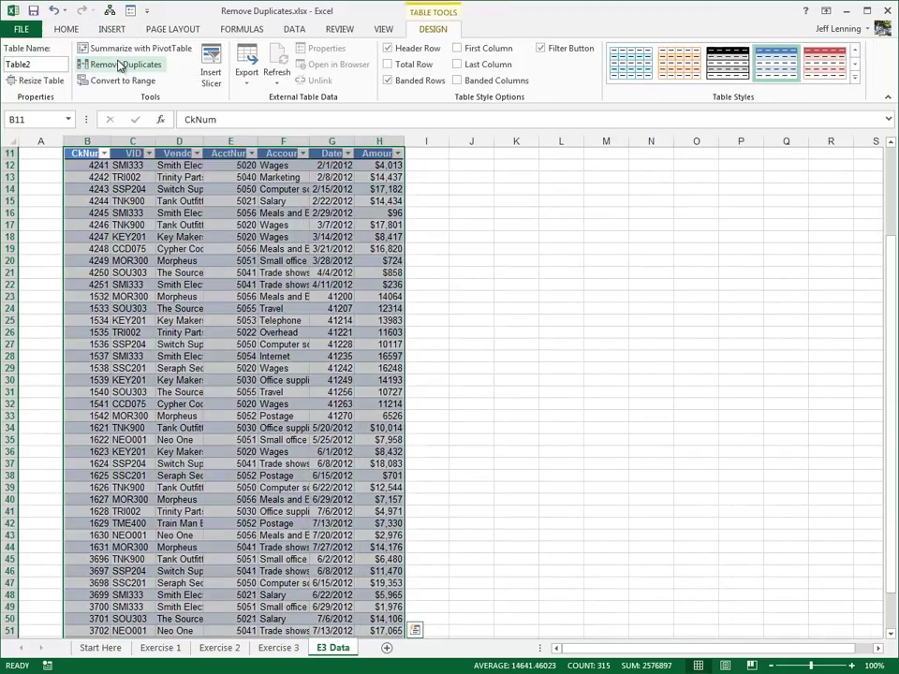
Name the new transactions table tbl_data
left_click(44, 63)
type("tb")
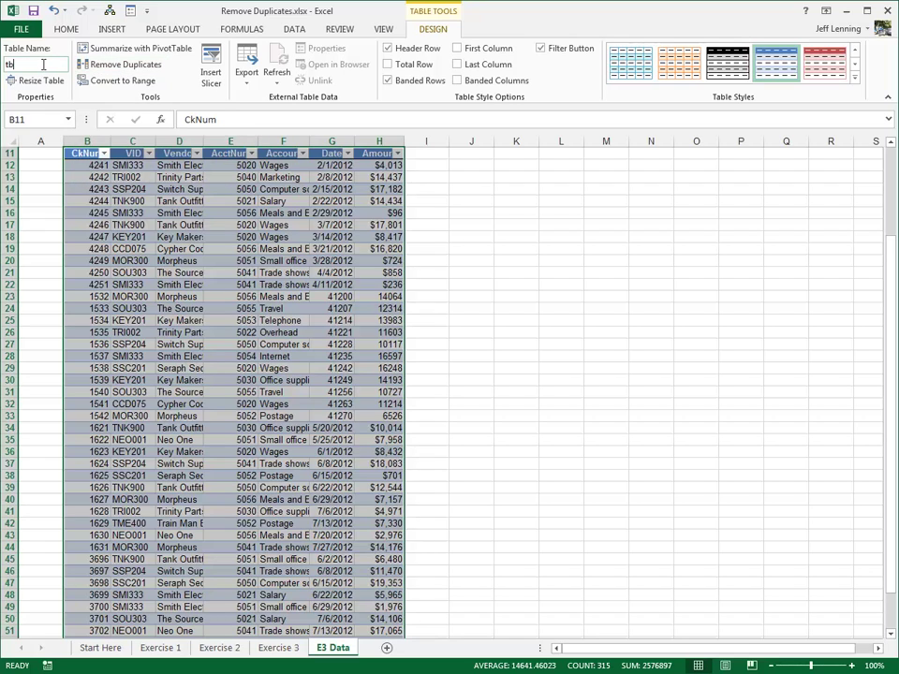
type("l_data")
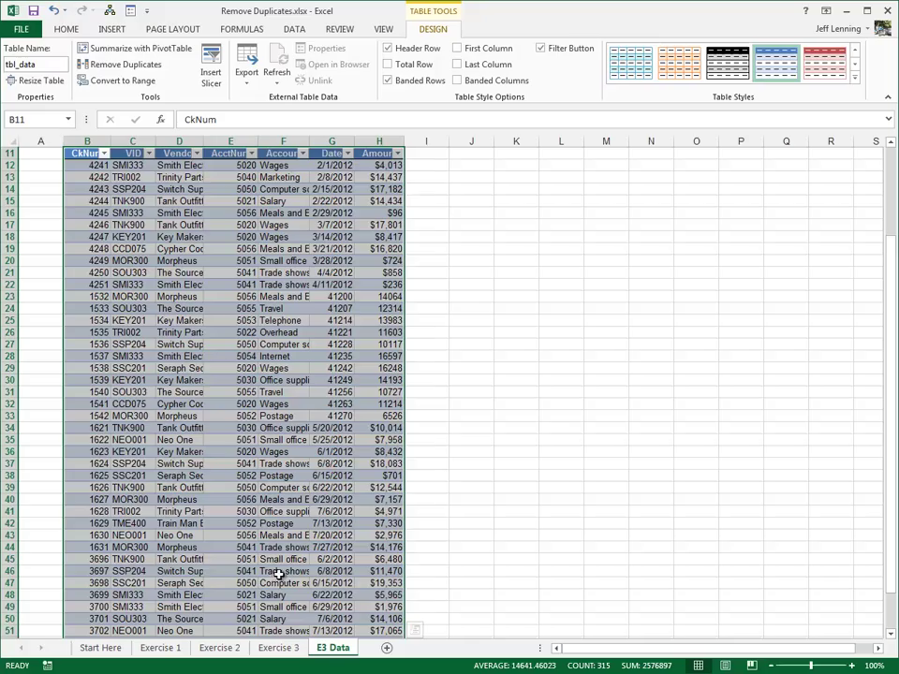
On the Exercise 3 sheet, start a SUMIFS formula in cell C15 with tbl_data[Amount] as the sum range
left_click(289, 654)
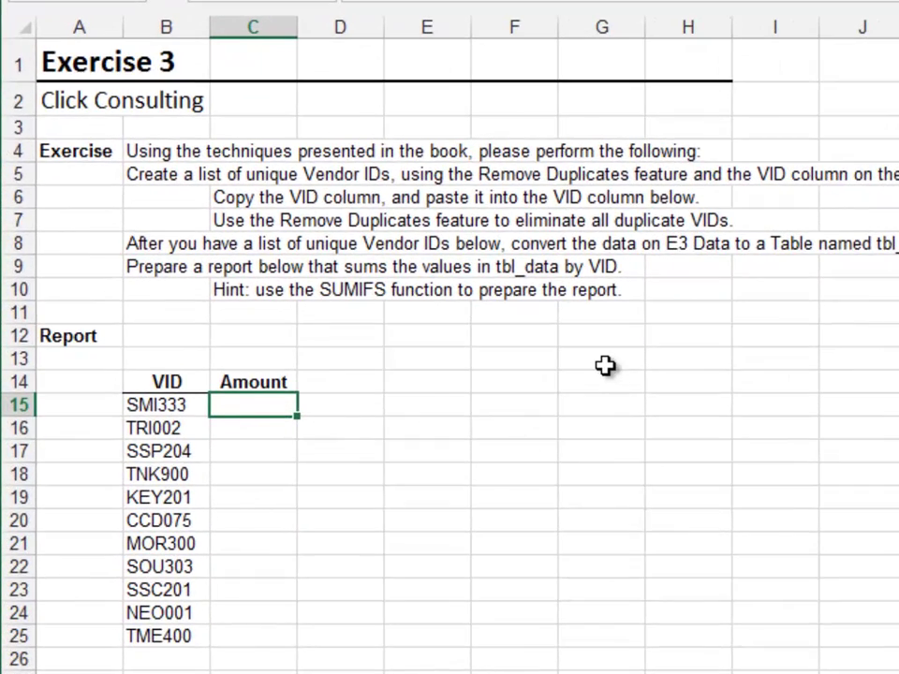
type("=sumifs(")
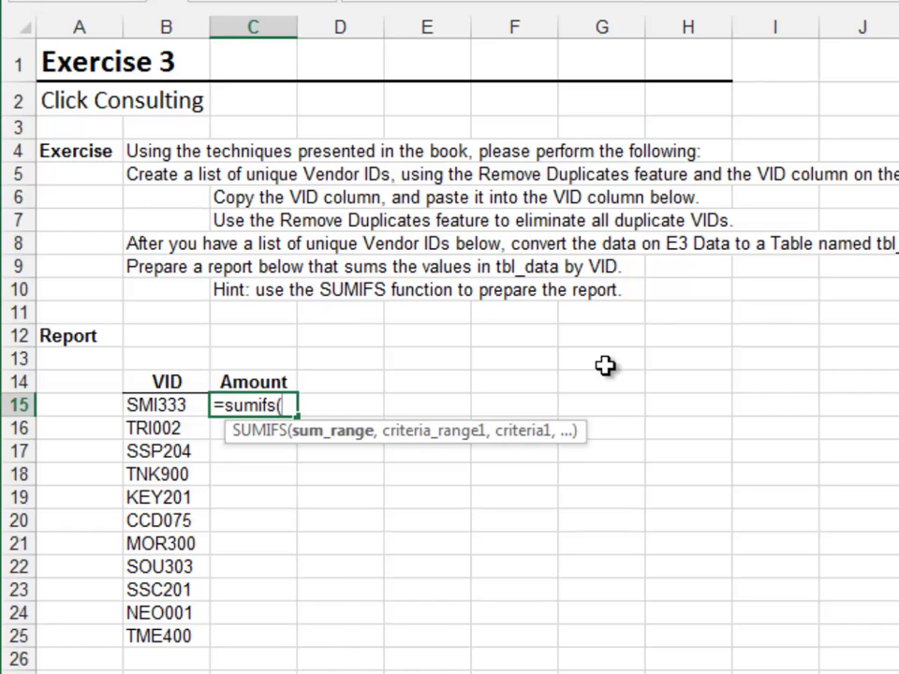
type("tbl")
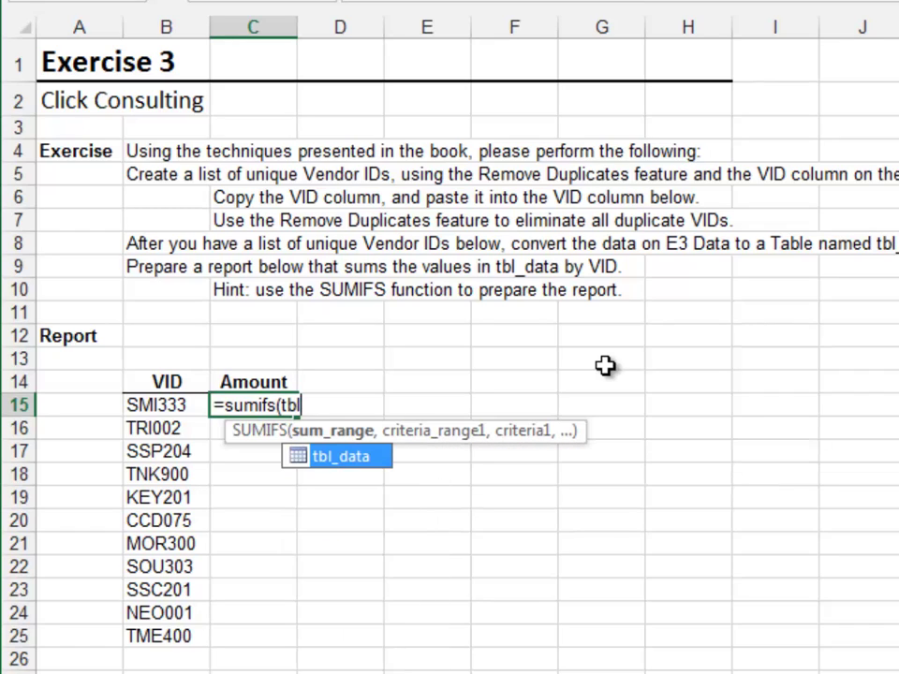
type("_")
key("Tab")
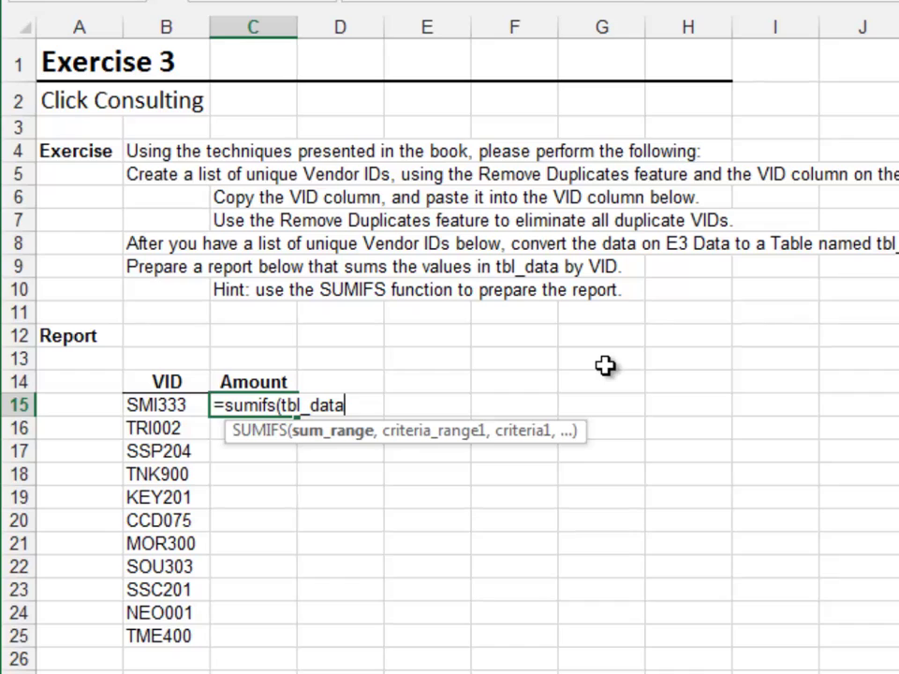
type("[")
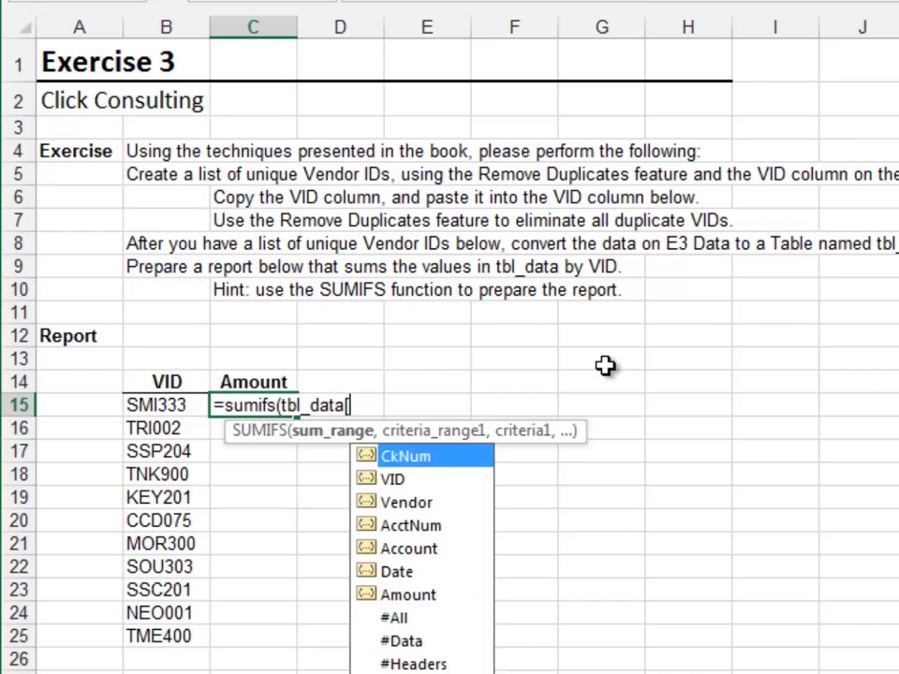
key("Down")
key("Down")
key("Down")
key("Down")
key("Down")
key("Down")
key("Tab")
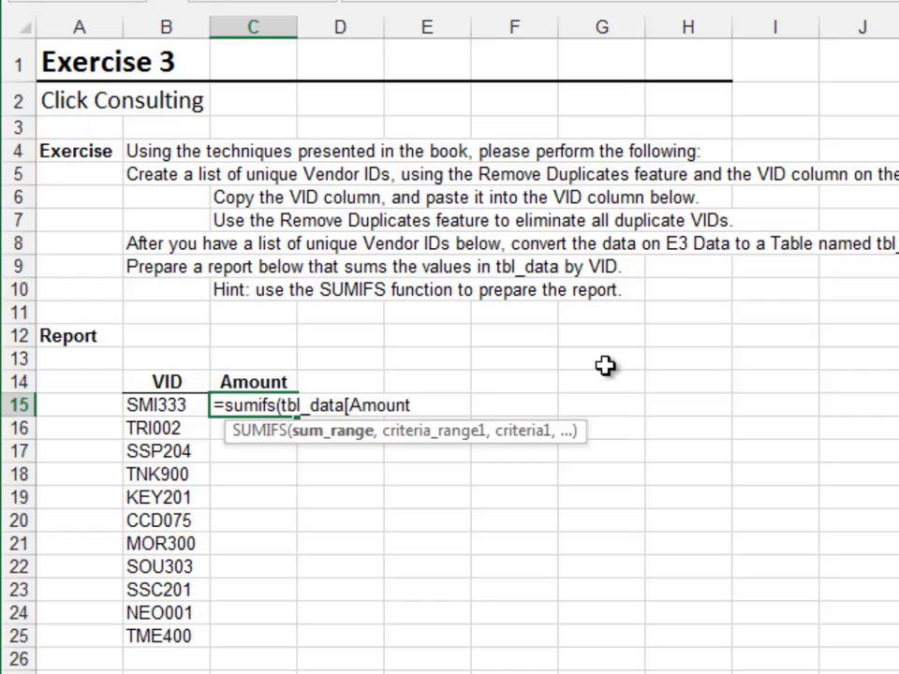
type("],")
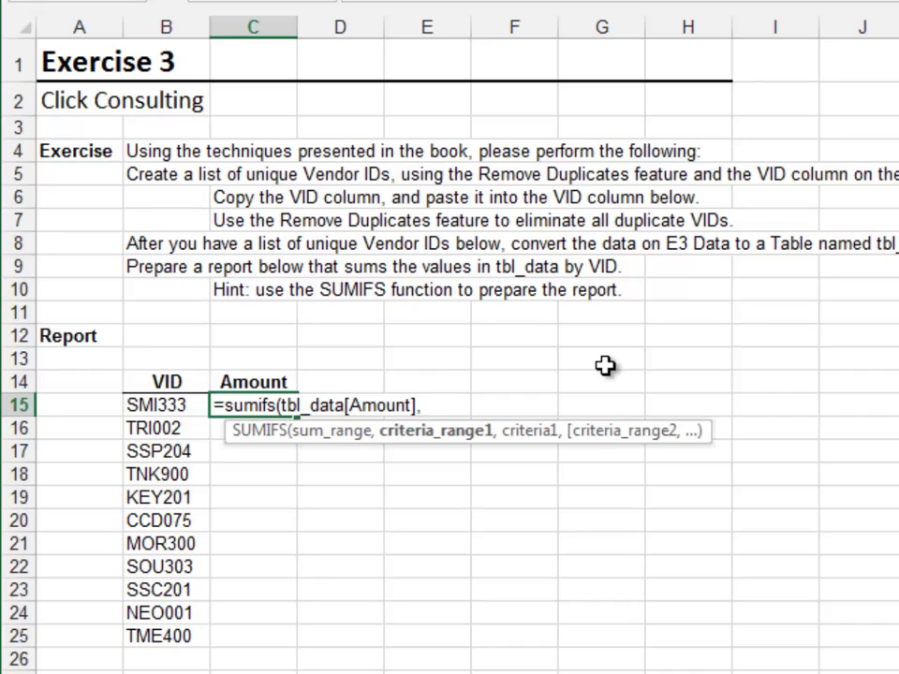
Complete the SUMIFS formula with tbl_data[VID] as the criteria range and B15 as the criterion, and enter it
type("t")
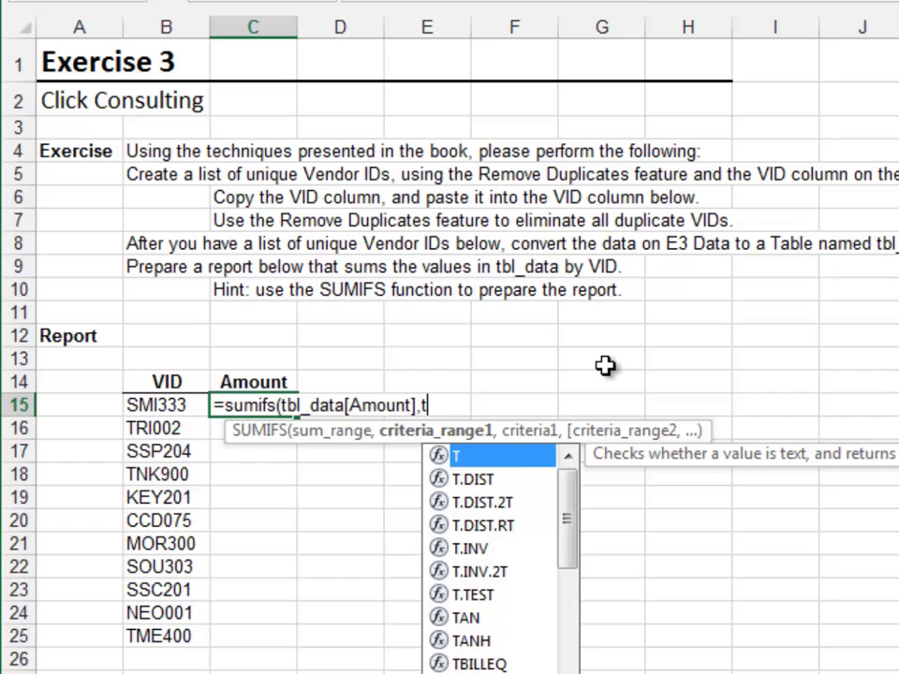
type("bl")
key("Tab")
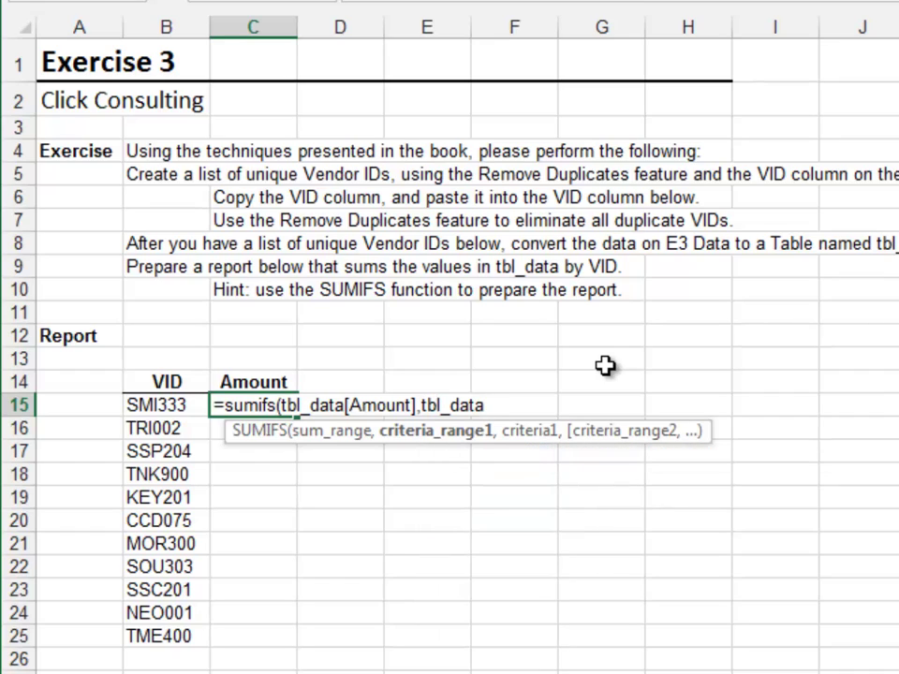
type("[")
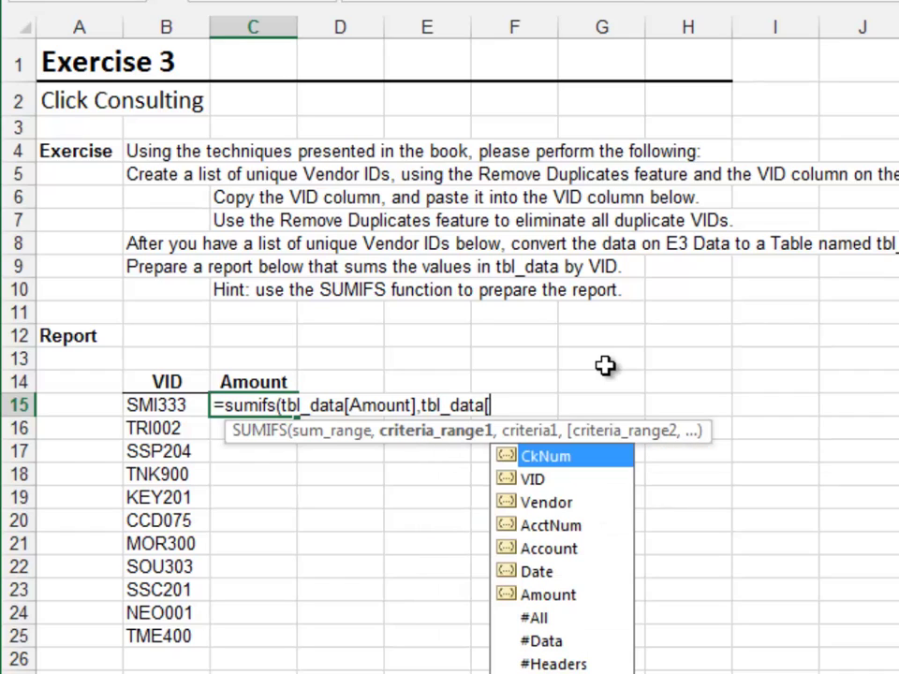
key("Down")
key("Tab")
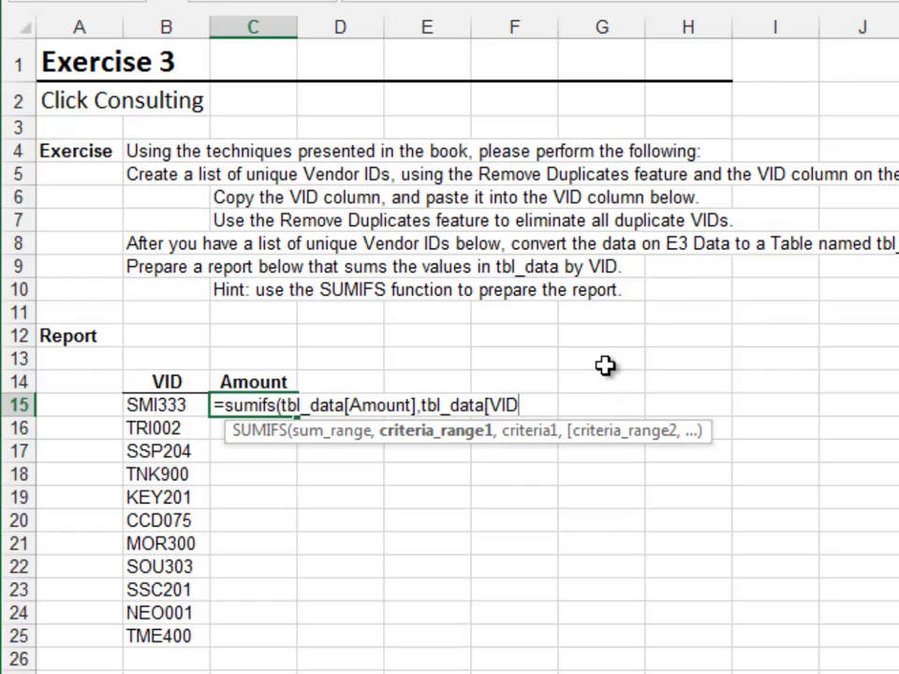
type("],")
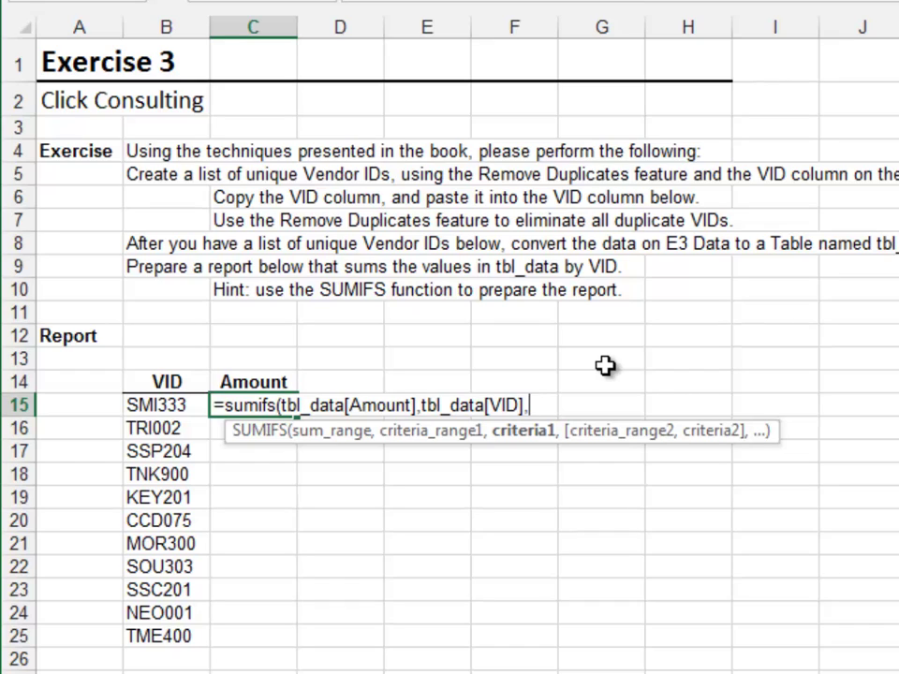
key("Left")
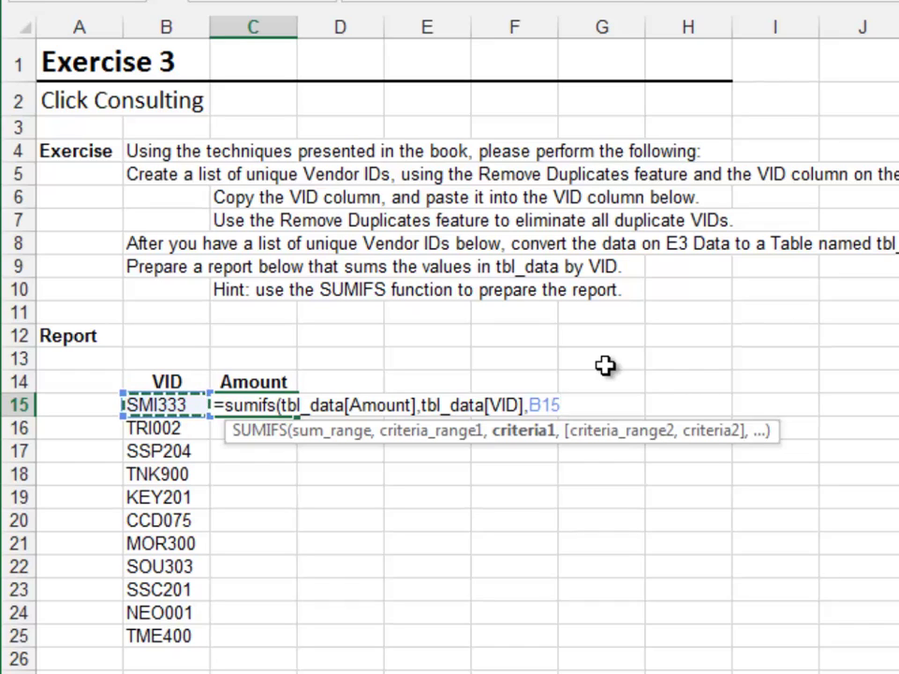
type(")")
key("Return")
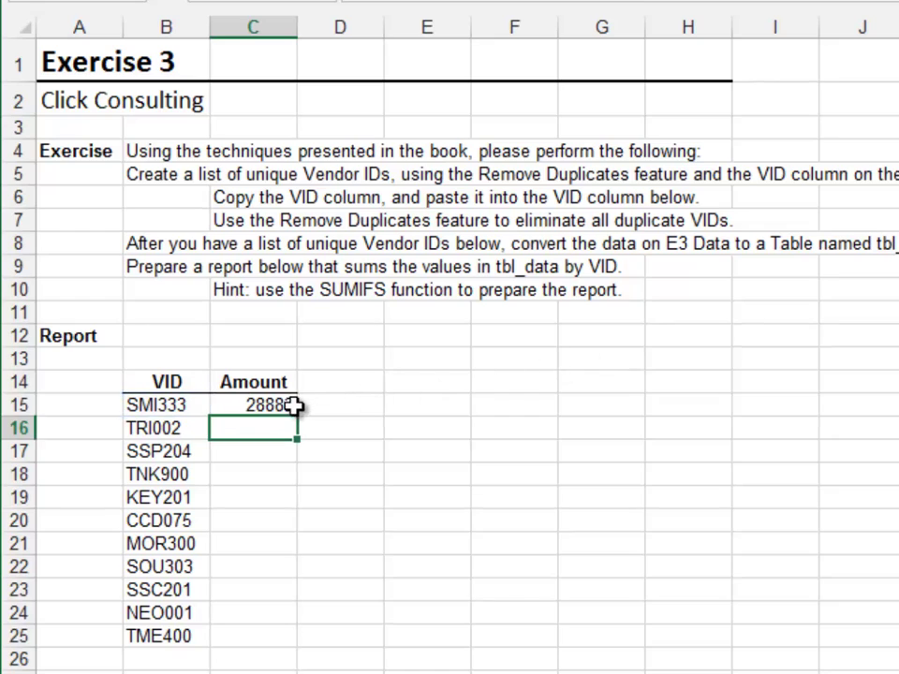
Fill the SUMIFS formula from C15 down the Amount column to the last vendor ID in row 25
left_click(294, 405)
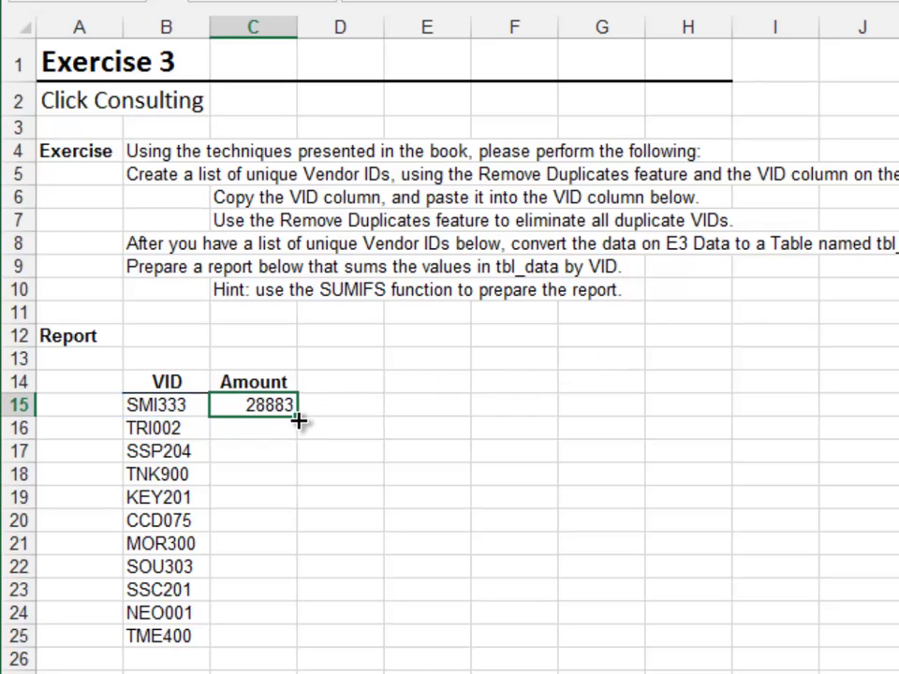
double_click(298, 421)
left_click(375, 410)
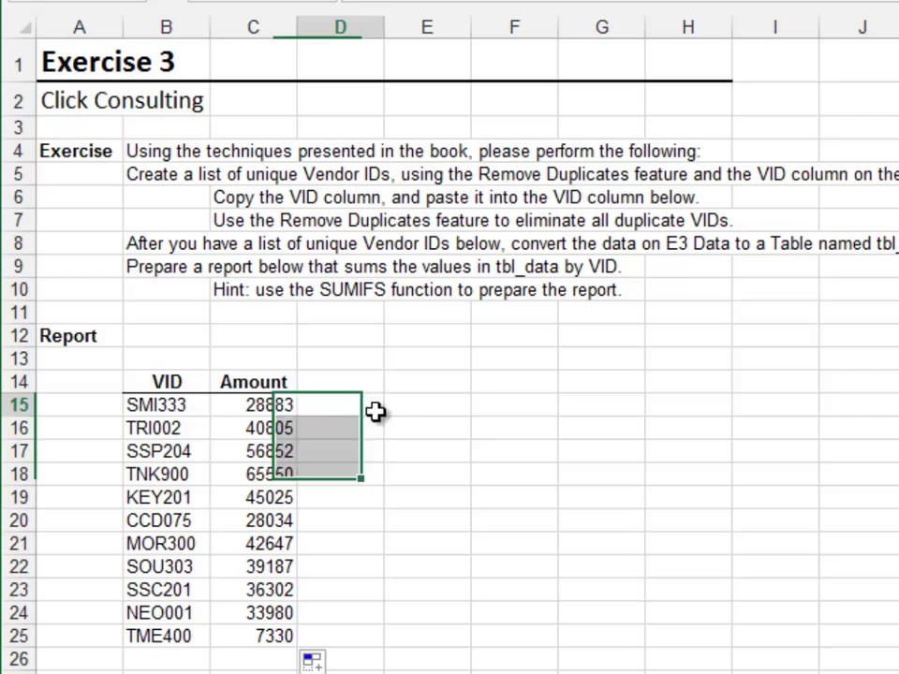